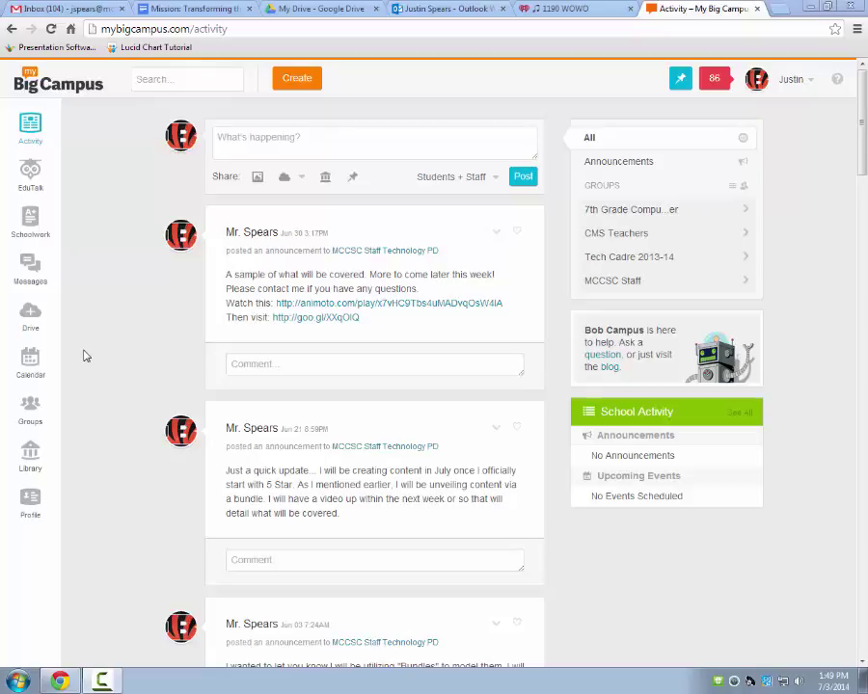
# Open the personal calendar at the July 2014 month view.
pyautogui.click(31, 363)
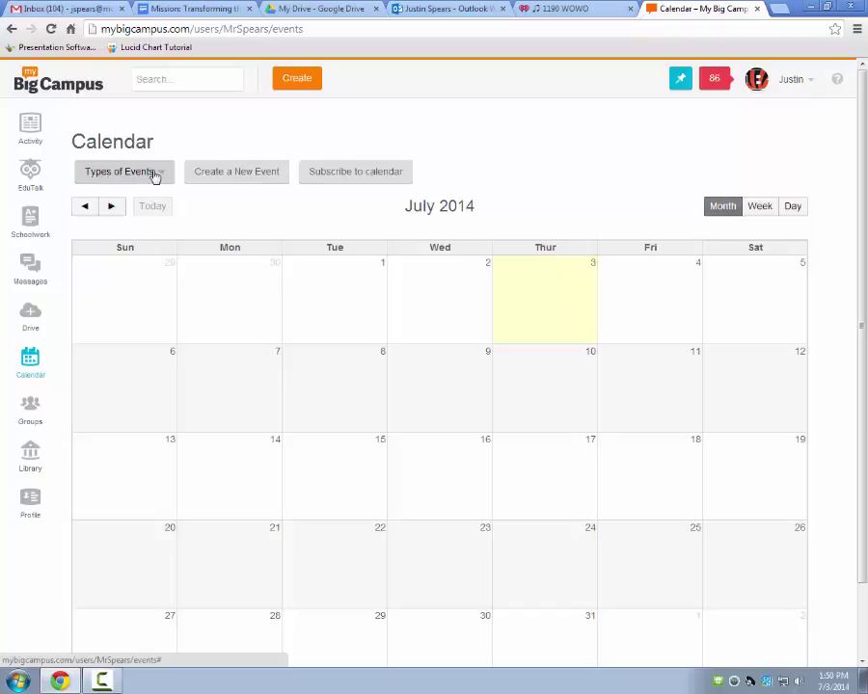
# Check the event types, then start a new Personal event preset to 07/03/2014 1:50PM.
pyautogui.click(152, 173)
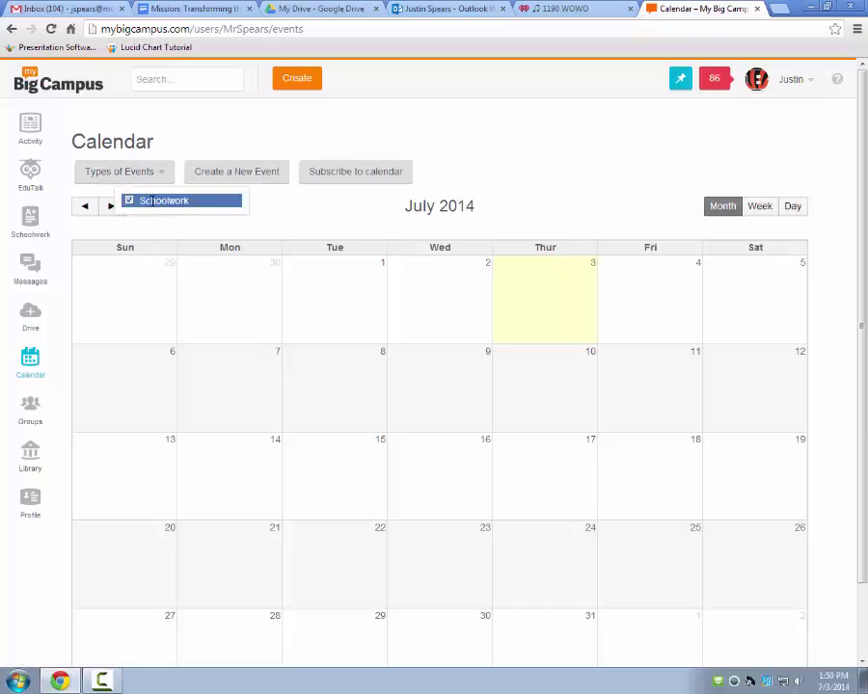
pyautogui.click(163, 177)
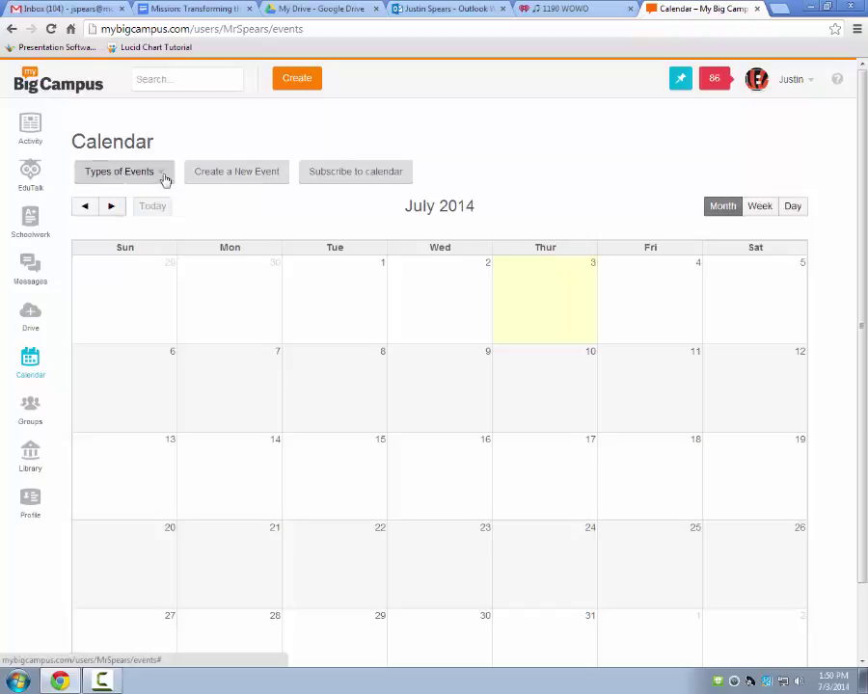
pyautogui.click(268, 178)
pyautogui.click(336, 190)
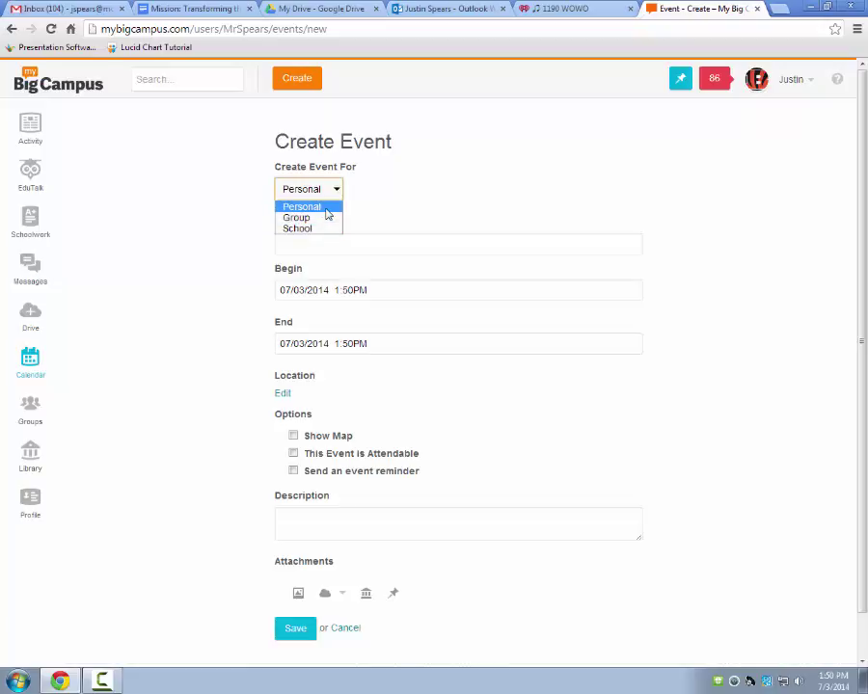
pyautogui.click(327, 209)
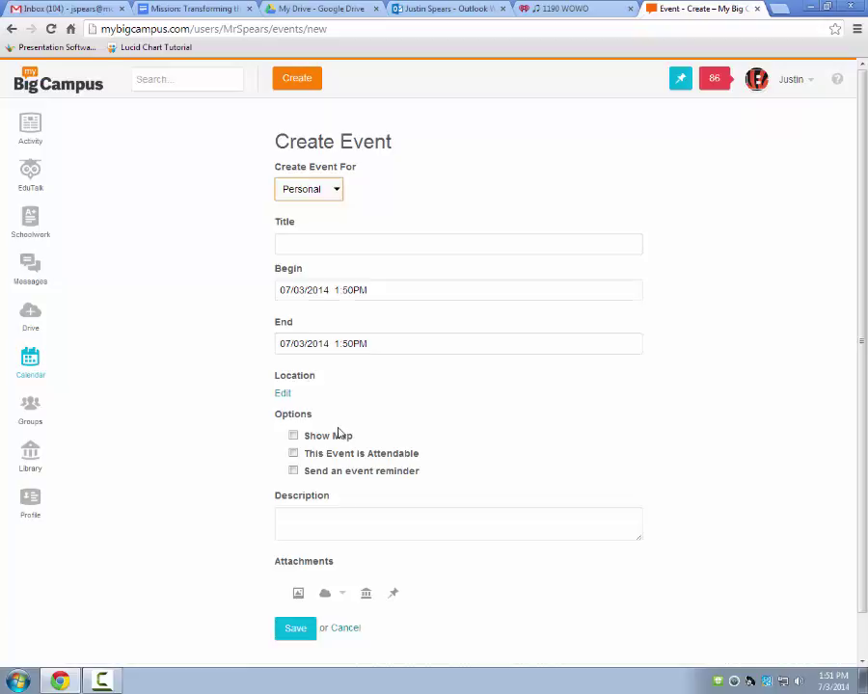
pyautogui.scroll(-1, 337, 433)
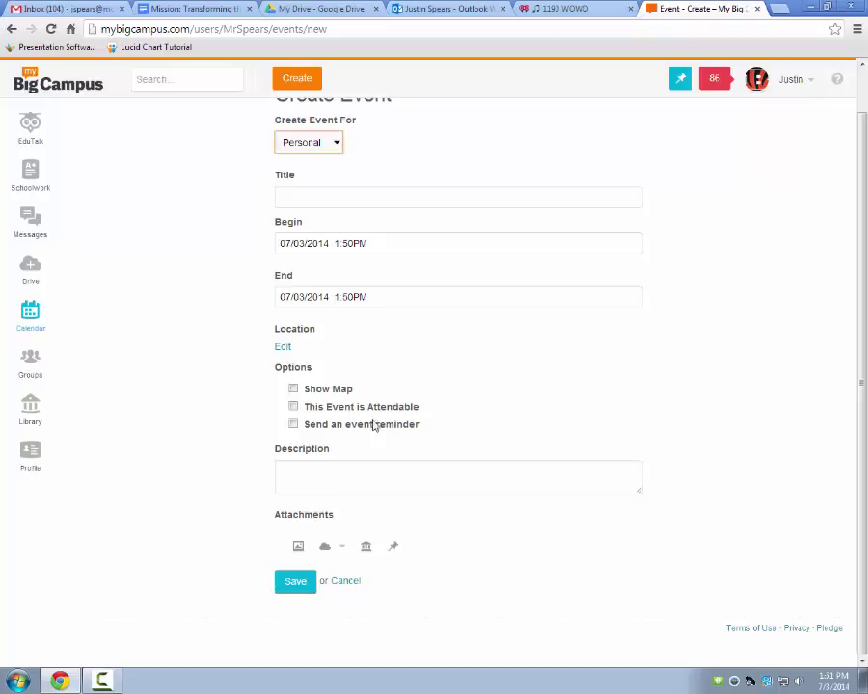
# Abandon the unsaved event back to the calendar, then go to the Groups page.
pyautogui.click(12, 28)
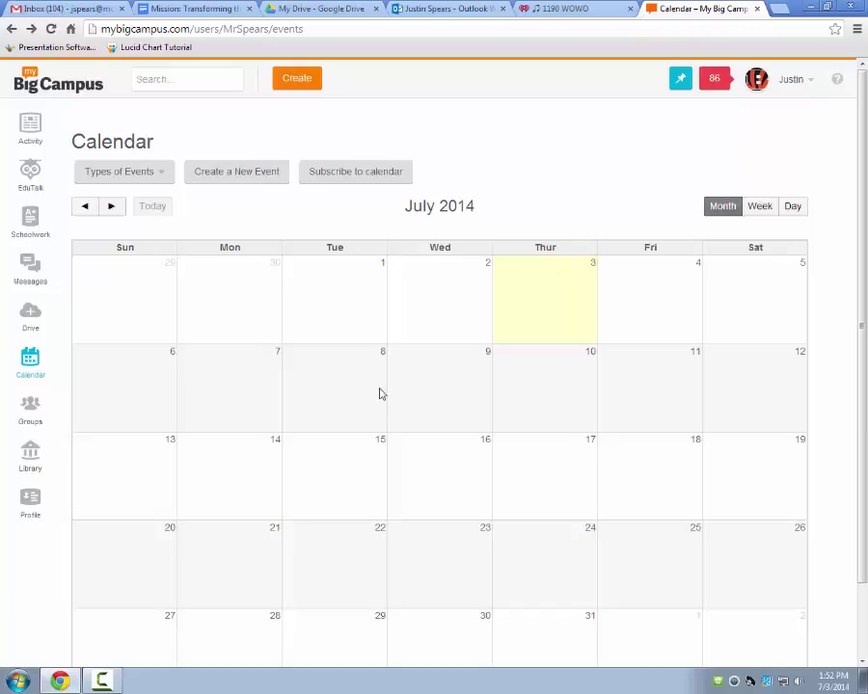
pyautogui.click(30, 413)
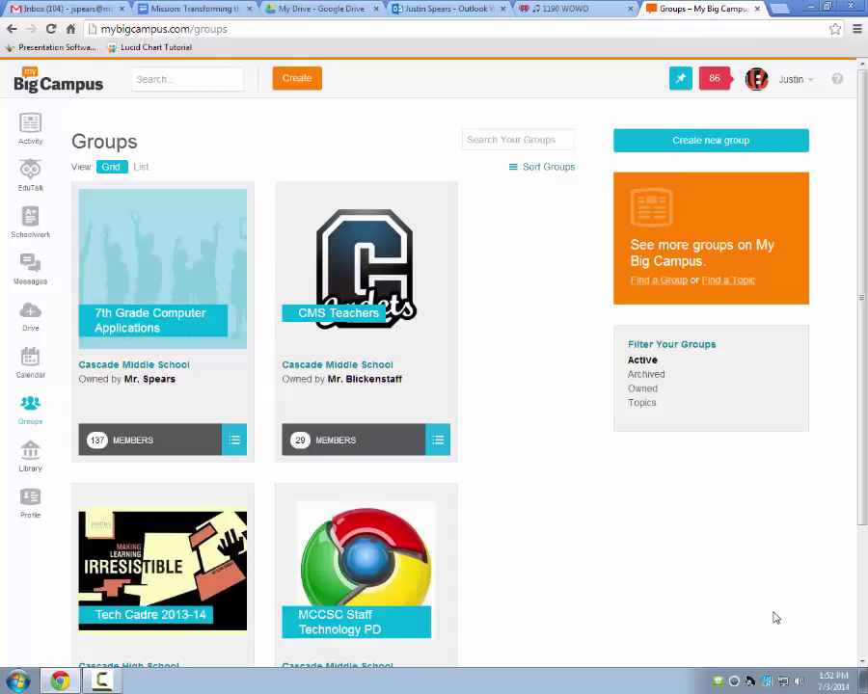
# Scroll through the four group cards and back to the top of the Groups page.
pyautogui.scroll(-3, 488, 489)
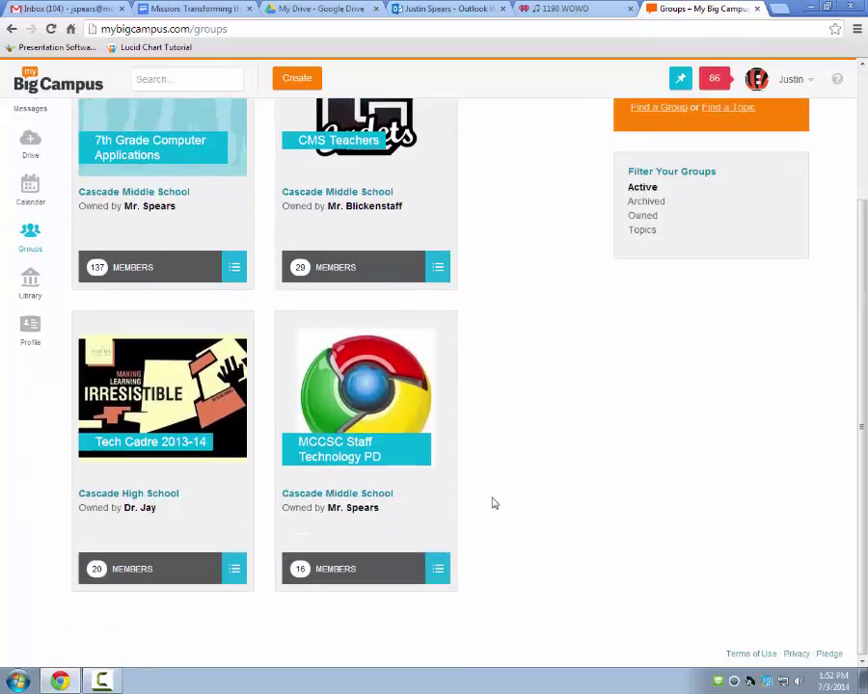
pyautogui.scroll(1, 492, 503)
pyautogui.scroll(-1, 498, 524)
pyautogui.scroll(3, 499, 526)
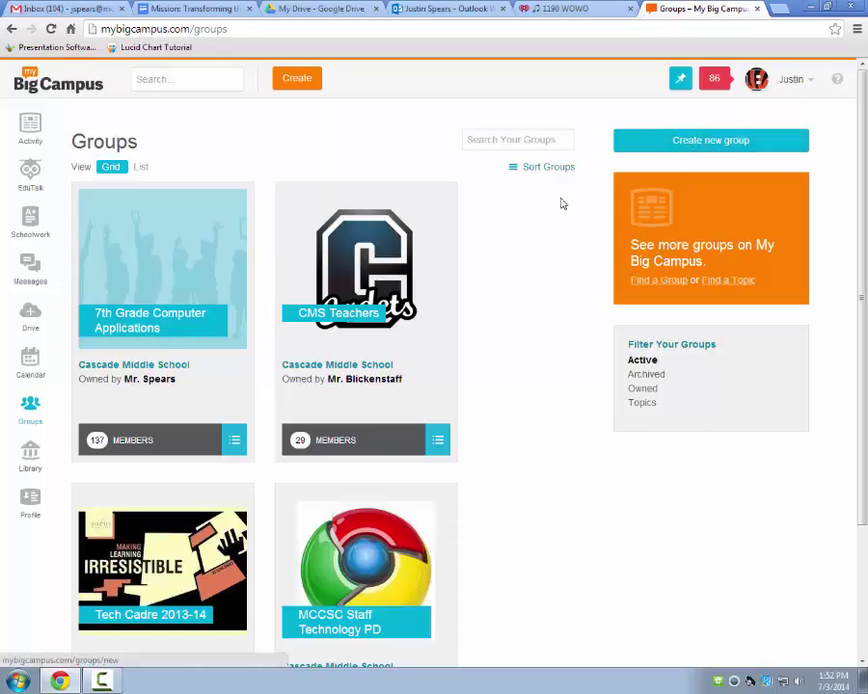
# Create group 'Example' for Cascade High School, type Group, with no description, and save it.
pyautogui.click(732, 143)
pyautogui.click(231, 218)
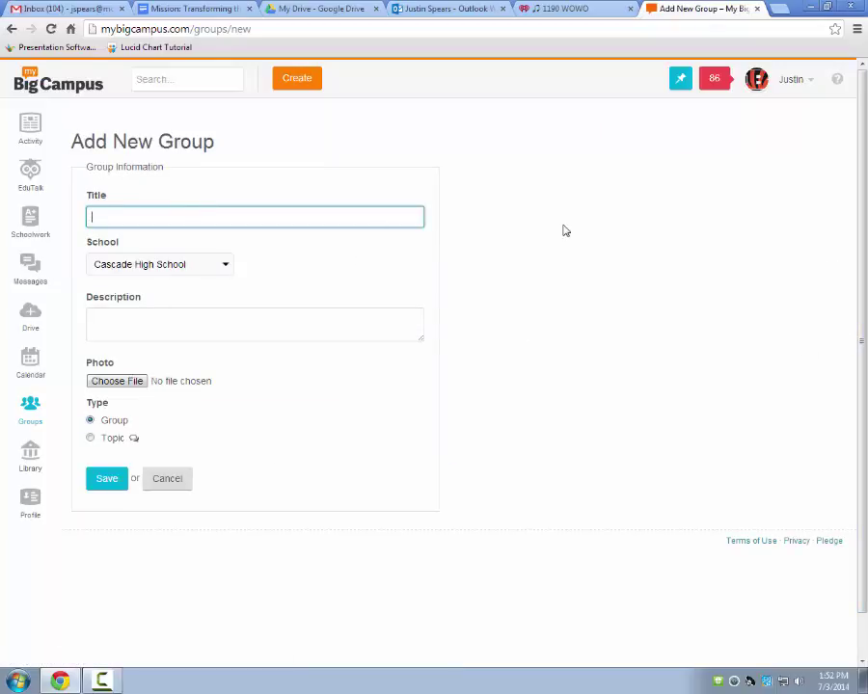
pyautogui.write('Examples')
pyautogui.press('BackSpace')
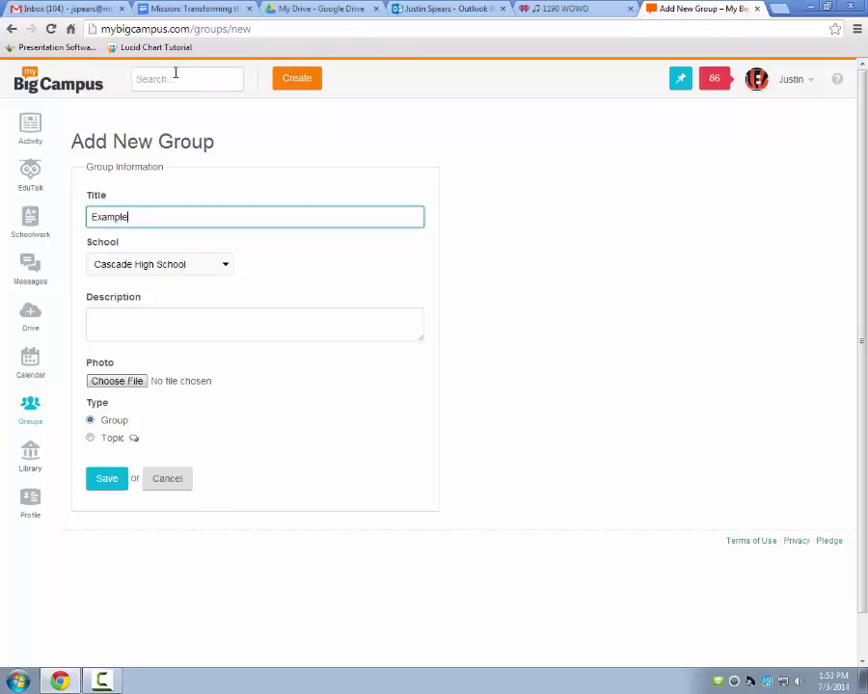
pyautogui.click(228, 266)
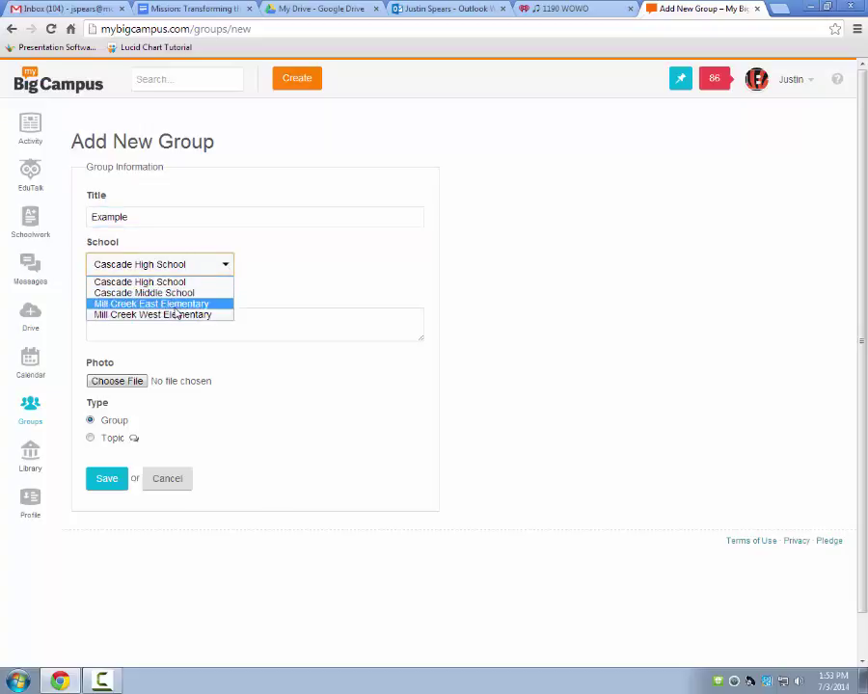
pyautogui.click(236, 275)
pyautogui.click(126, 320)
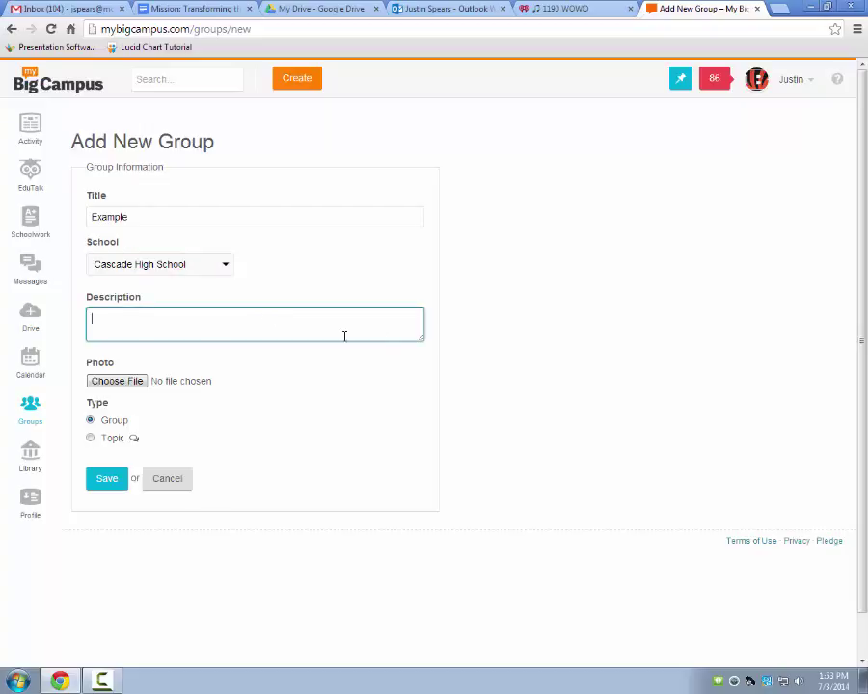
pyautogui.click(133, 440)
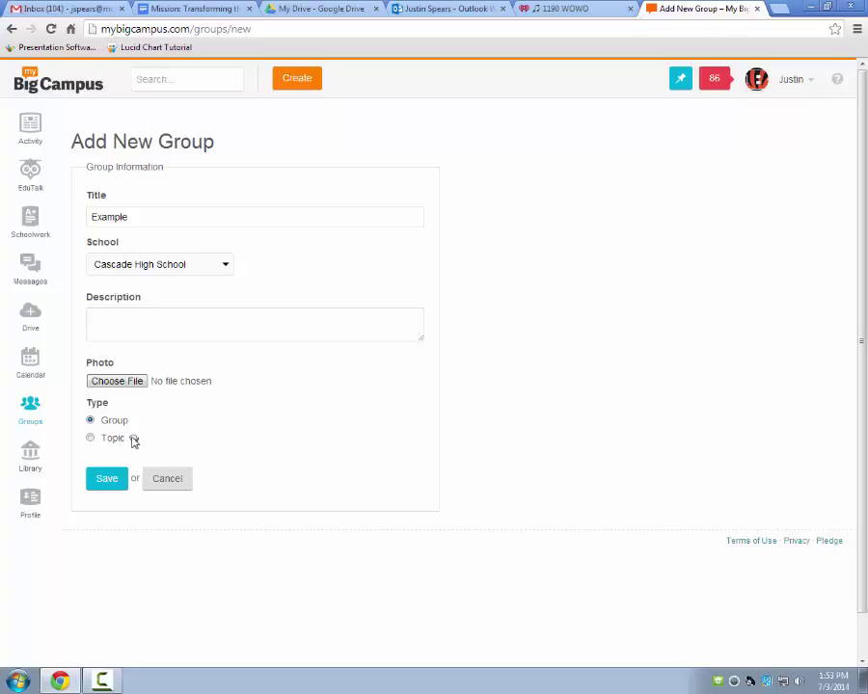
pyautogui.moveTo(135, 443)
pyautogui.click(108, 479)
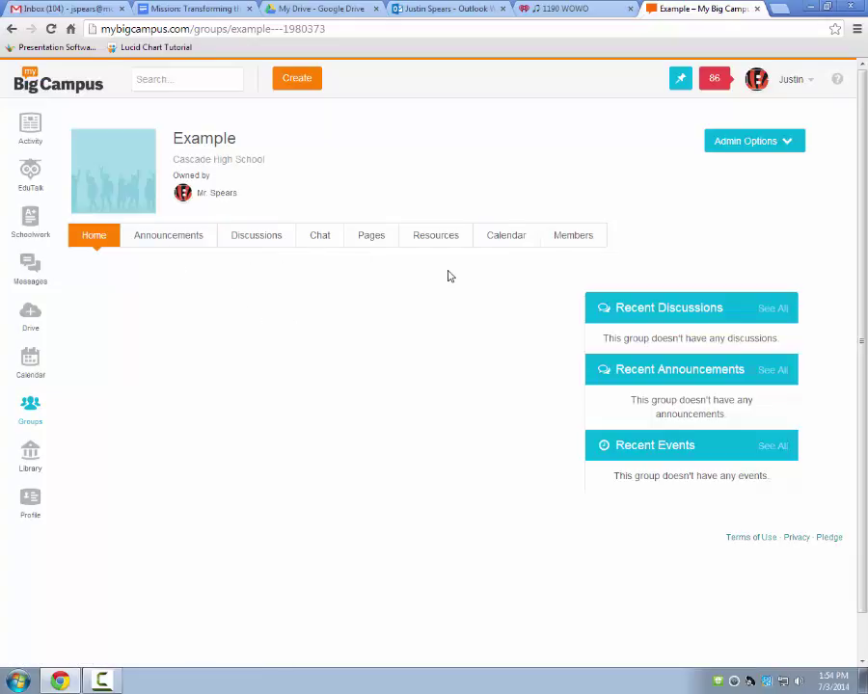
# Open the Example group's Calendar tab and scroll over its July 2014 view.
pyautogui.click(511, 243)
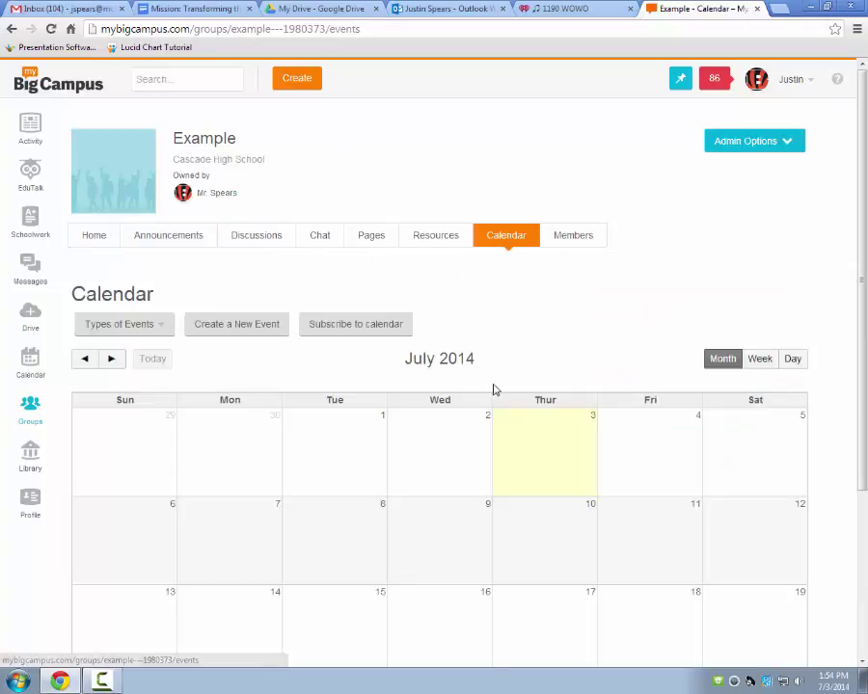
pyautogui.scroll(-2, 467, 273)
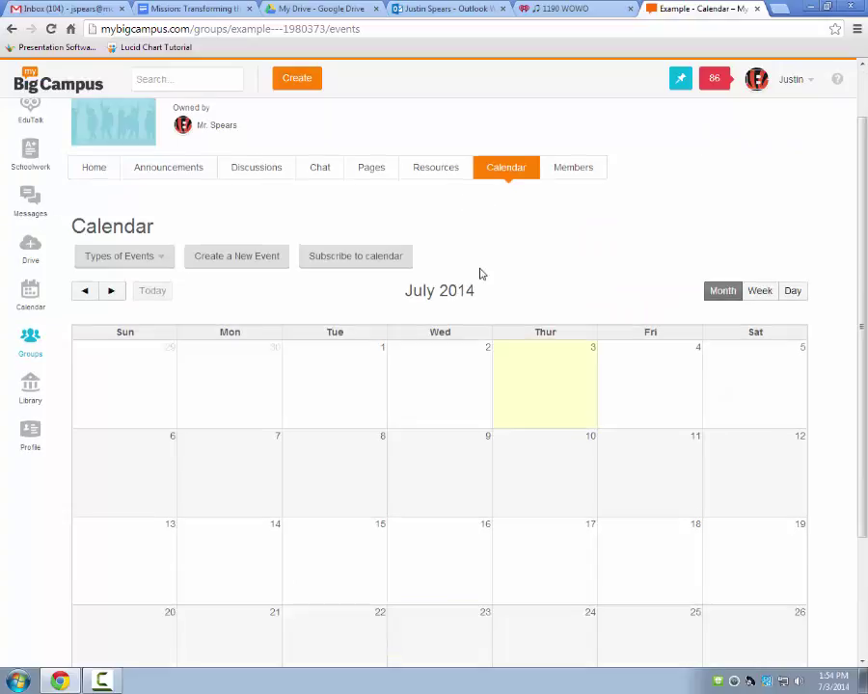
pyautogui.scroll(1, 405, 434)
pyautogui.scroll(1, 422, 324)
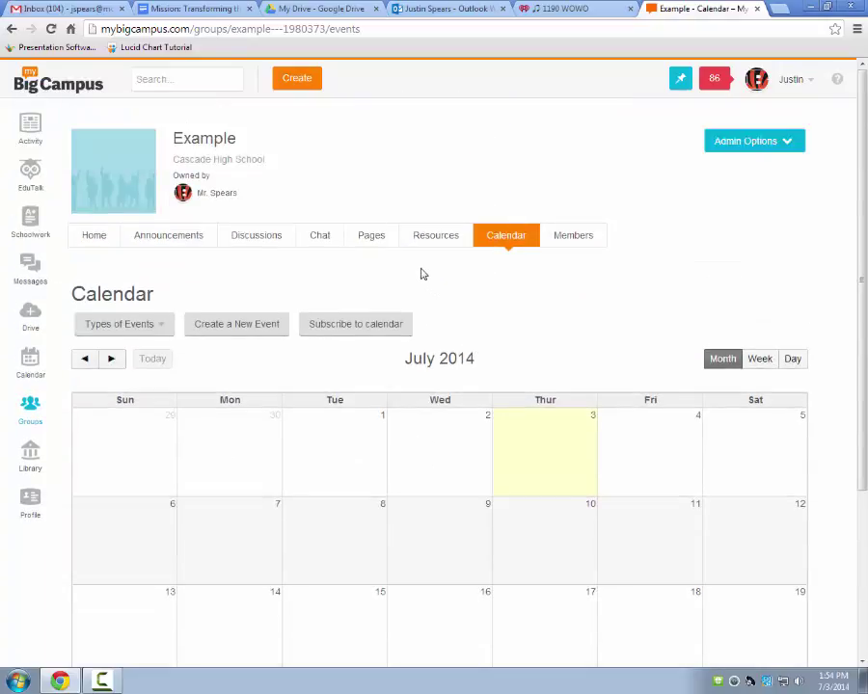
# View the group's empty Resources page, then its Discussions list.
pyautogui.click(428, 245)
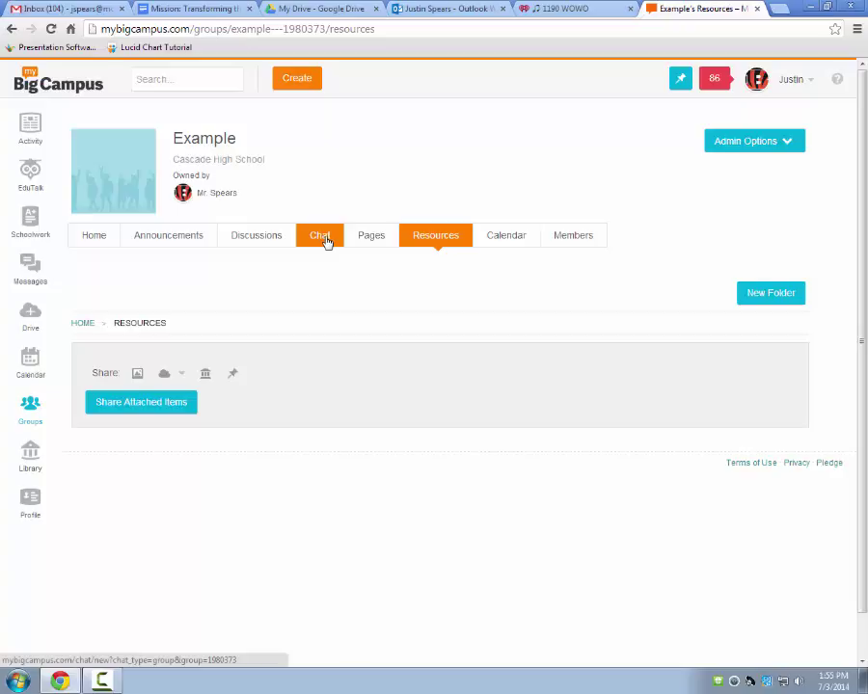
pyautogui.click(267, 240)
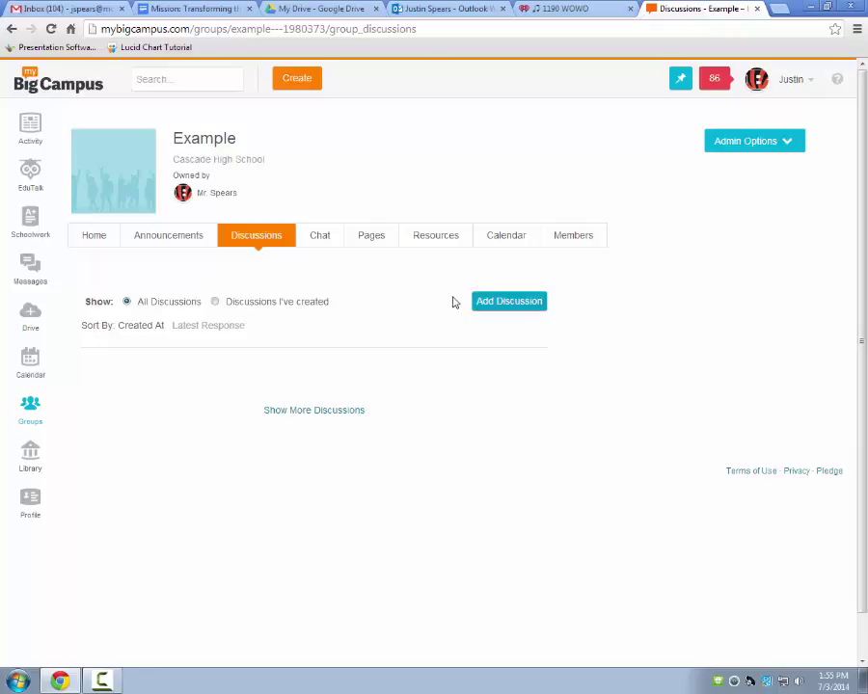
# Visit the Announcements wall and Home page, then open the Members list showing only the owner.
pyautogui.click(167, 240)
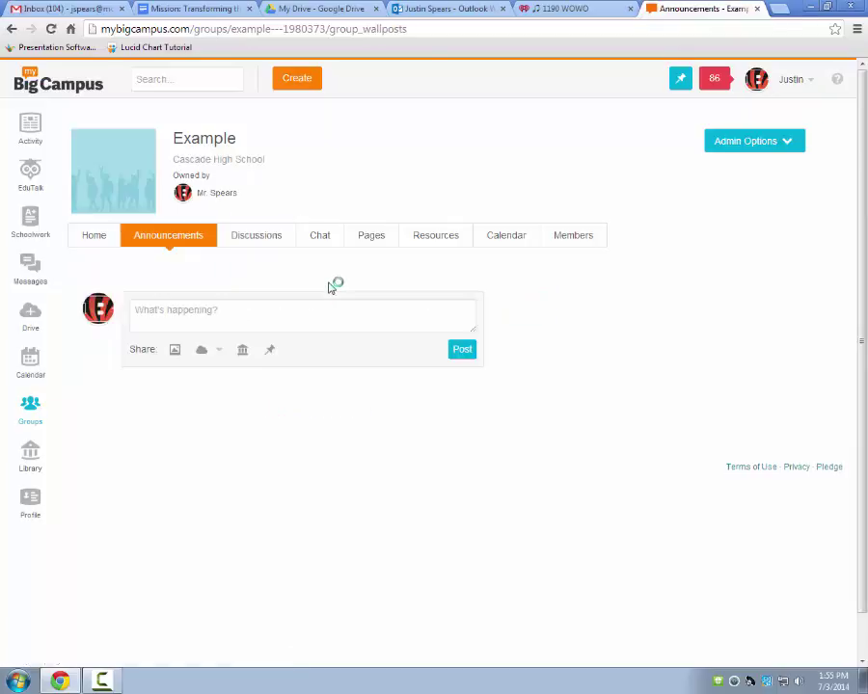
pyautogui.click(187, 317)
pyautogui.click(94, 242)
pyautogui.click(569, 236)
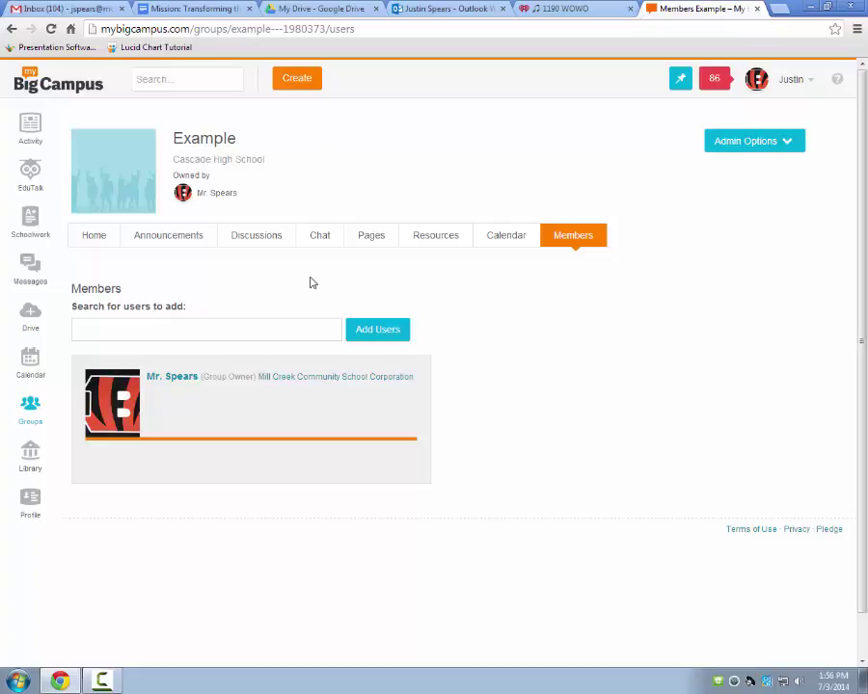
# Search for a user to add by name, then clear the search without adding anyone.
pyautogui.click(204, 328)
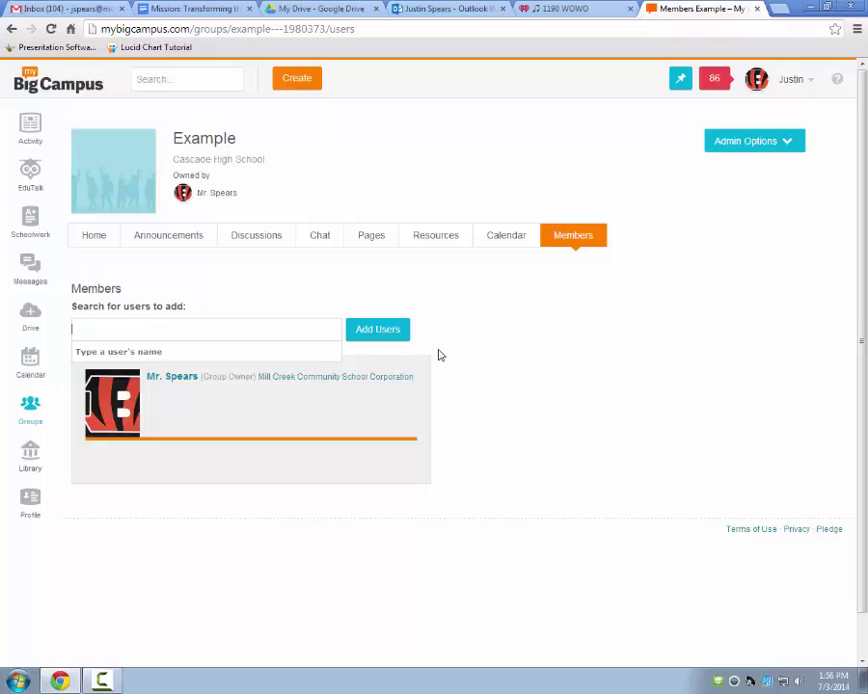
pyautogui.write('Jo')
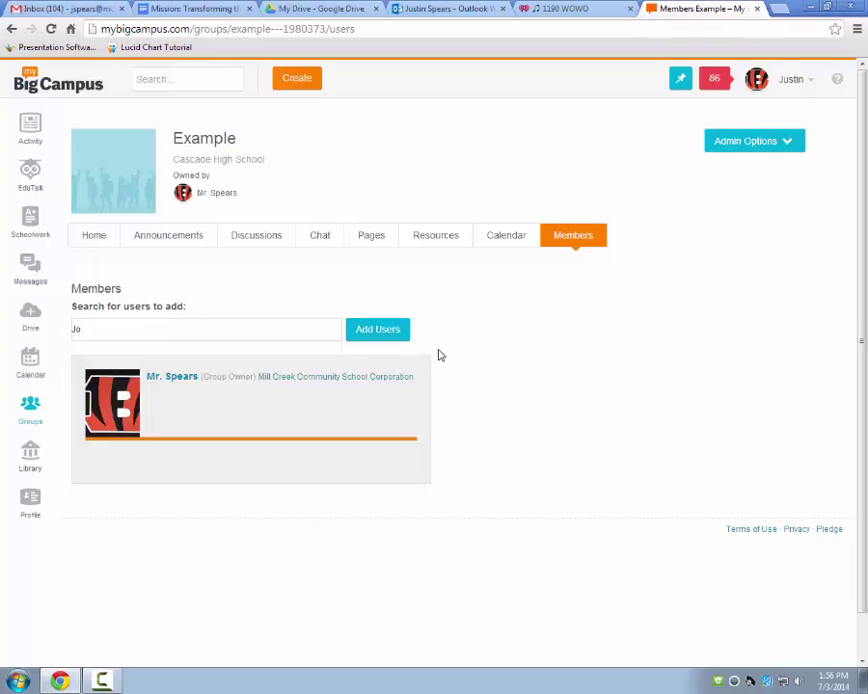
pyautogui.write('hn')
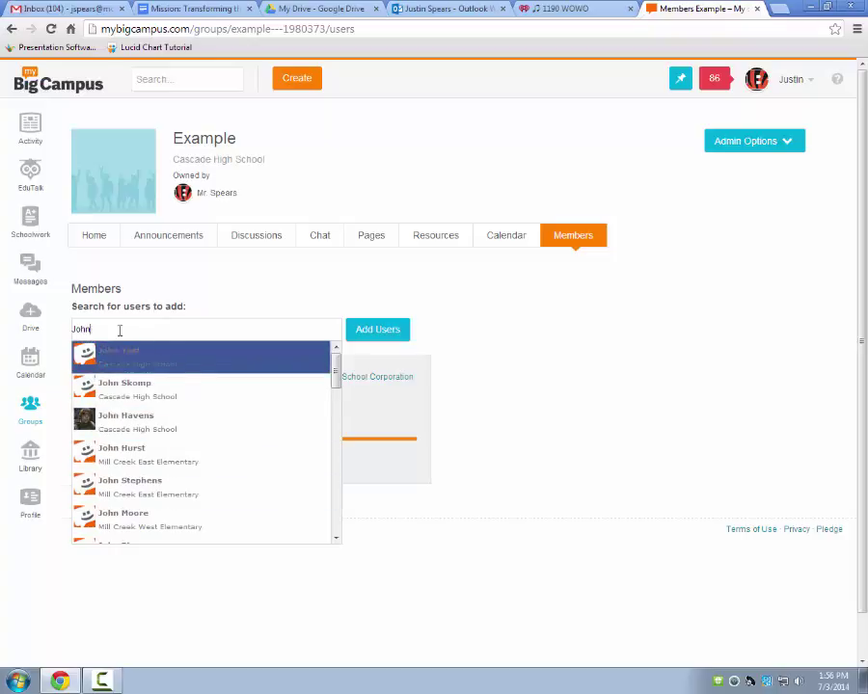
pyautogui.press('BackSpace')
pyautogui.press('BackSpace')
pyautogui.press('BackSpace')
pyautogui.press('BackSpace')
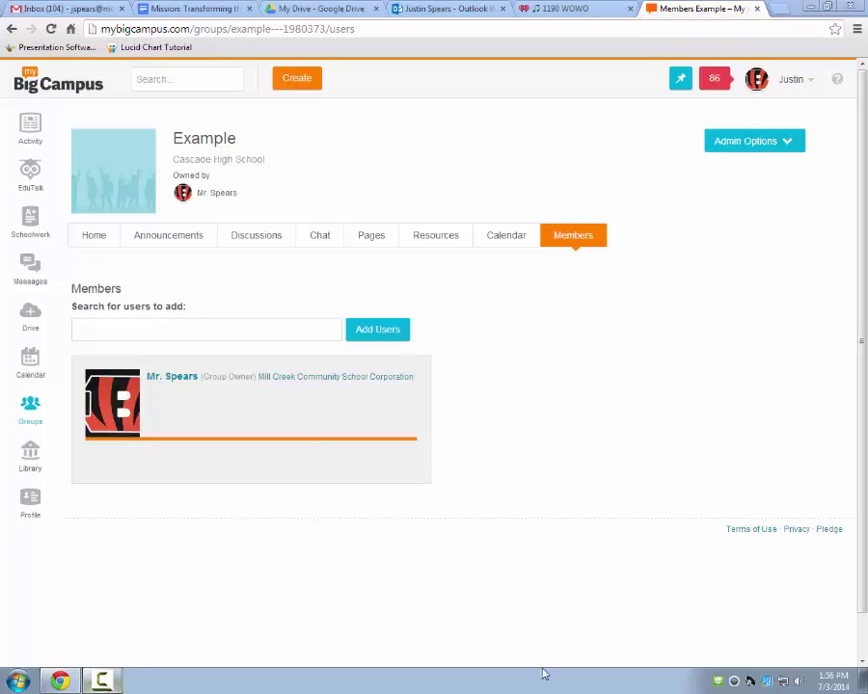
pyautogui.click(718, 680)
pyautogui.click(703, 499)
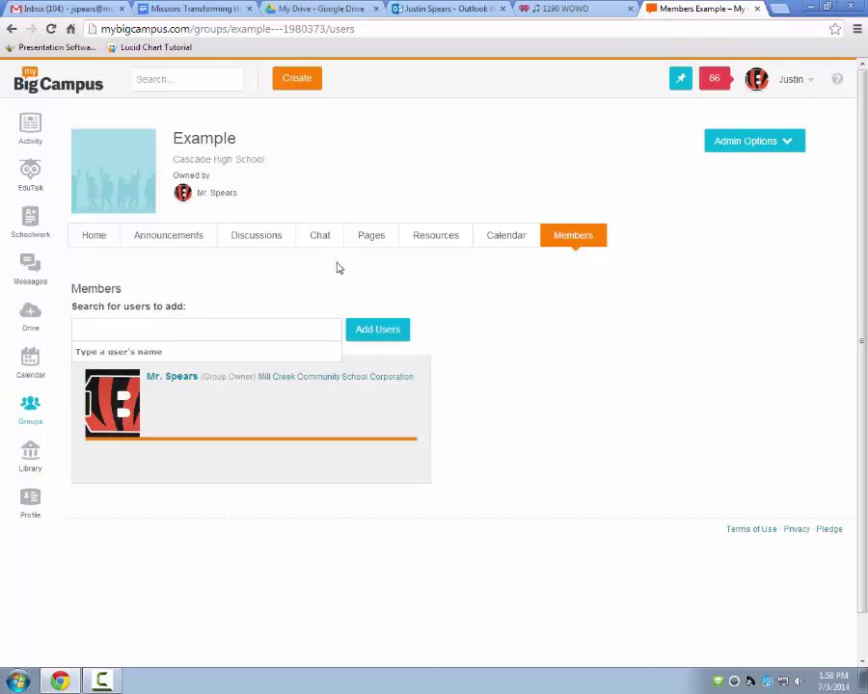
# Show the Admin Options menu, then close it to return to the member list.
pyautogui.click(789, 149)
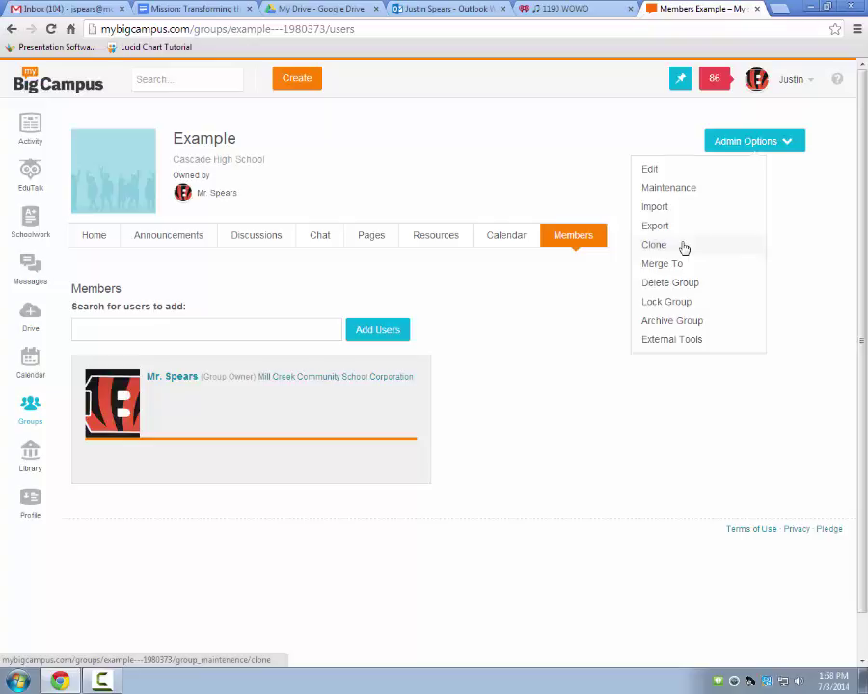
pyautogui.click(816, 244)
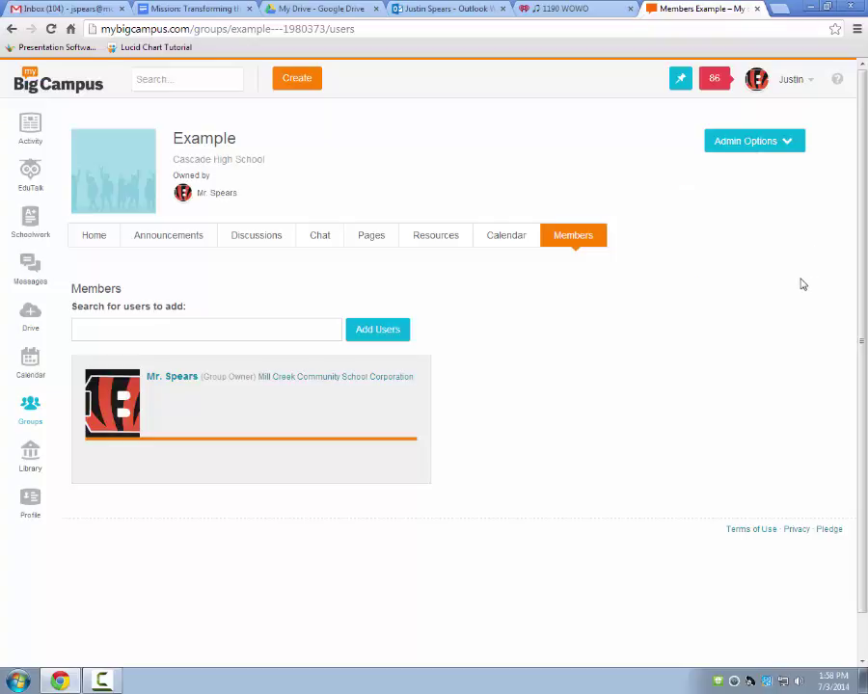